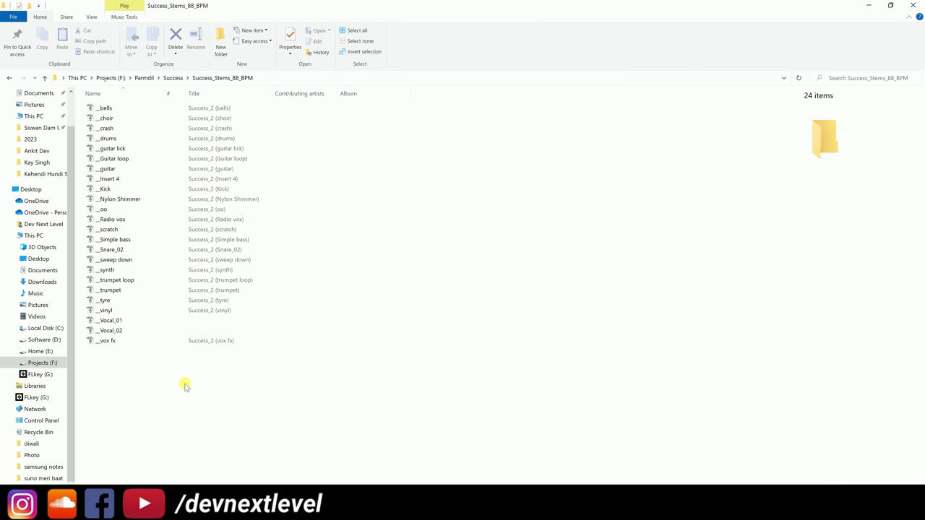
Import all 24 stem files from the Success_Stems_88_BPM folder into the FL Studio playlist, starting at bar 1 on Track 1.
{"action": "left_click_drag", "start_coordinate": [169, 383], "coordinate": [463, 148]}
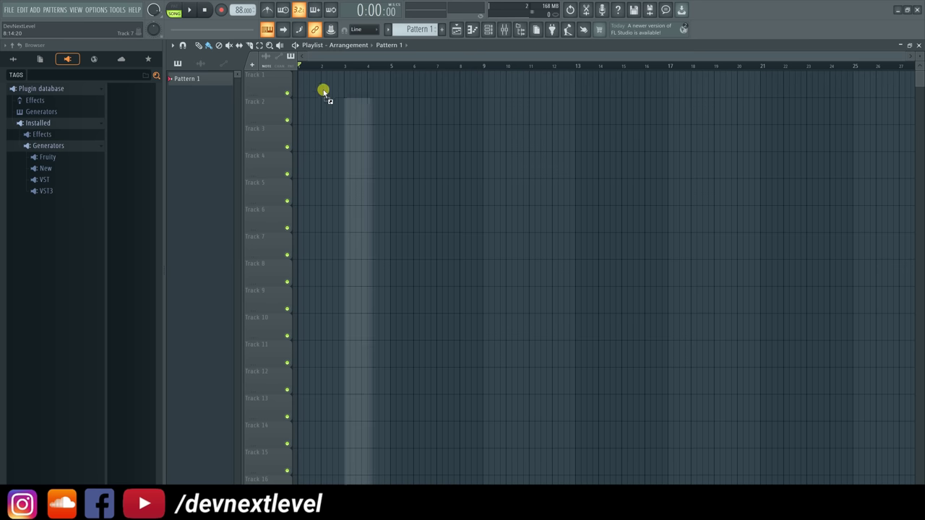
{"action": "left_click_drag", "start_coordinate": [324, 91], "coordinate": [301, 78]}
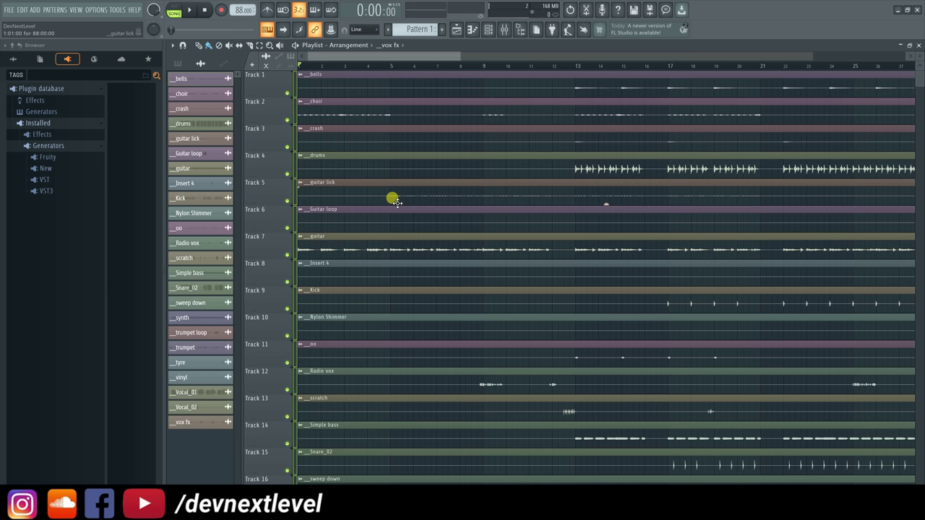
{"action": "scroll", "coordinate": [318, 66], "scroll_direction": "down", "scroll_amount": 5}
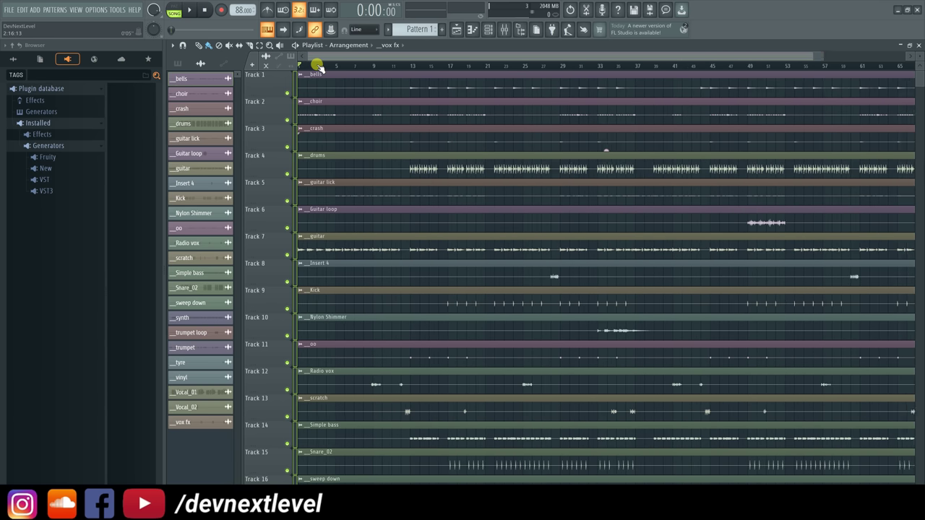
{"action": "scroll", "coordinate": [318, 66], "scroll_direction": "down", "scroll_amount": 2}
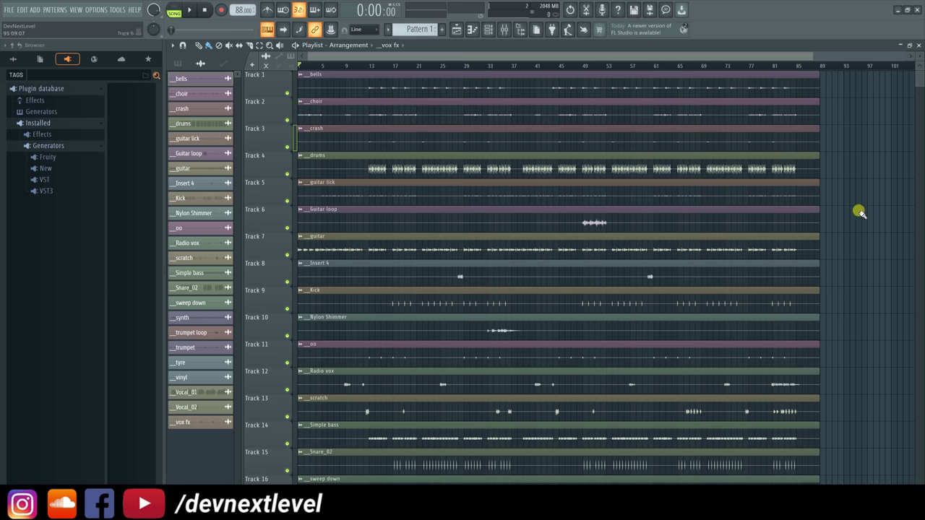
{"action": "scroll", "coordinate": [857, 212], "scroll_direction": "down", "scroll_amount": 2}
{"action": "scroll", "coordinate": [857, 212], "scroll_direction": "down", "scroll_amount": 5}
{"action": "scroll", "coordinate": [857, 211], "scroll_direction": "up", "scroll_amount": 5}
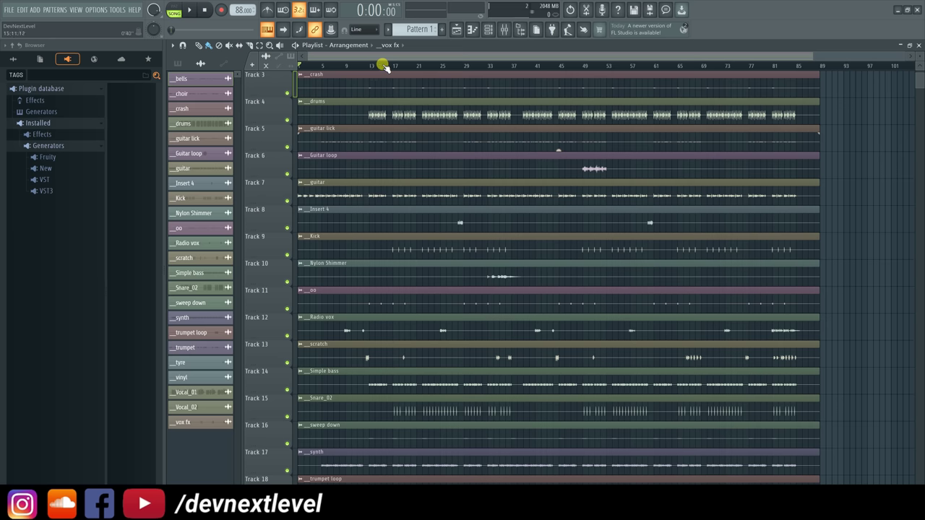
Set the playback position to about bar 17 and listen to a few seconds of the imported stems.
{"action": "left_click", "coordinate": [392, 65]}
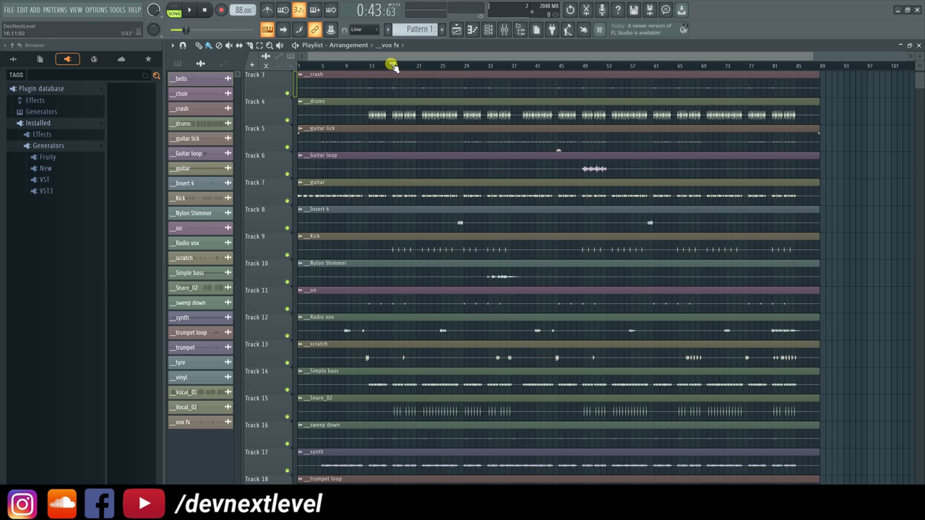
{"action": "scroll", "coordinate": [399, 178], "scroll_direction": "down", "scroll_amount": 3}
{"action": "scroll", "coordinate": [399, 177], "scroll_direction": "down", "scroll_amount": 7}
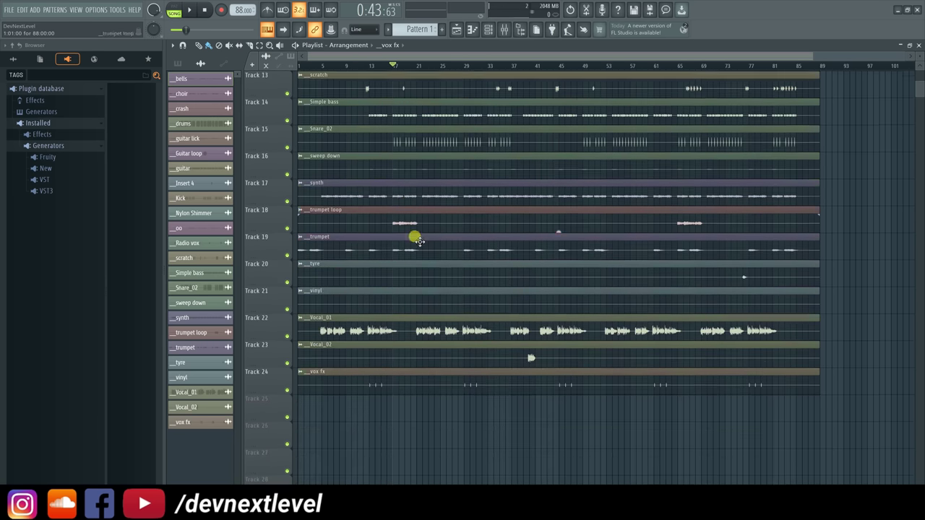
{"action": "scroll", "coordinate": [398, 282], "scroll_direction": "up", "scroll_amount": 3}
{"action": "scroll", "coordinate": [398, 288], "scroll_direction": "up", "scroll_amount": 6}
{"action": "key", "text": "space"}
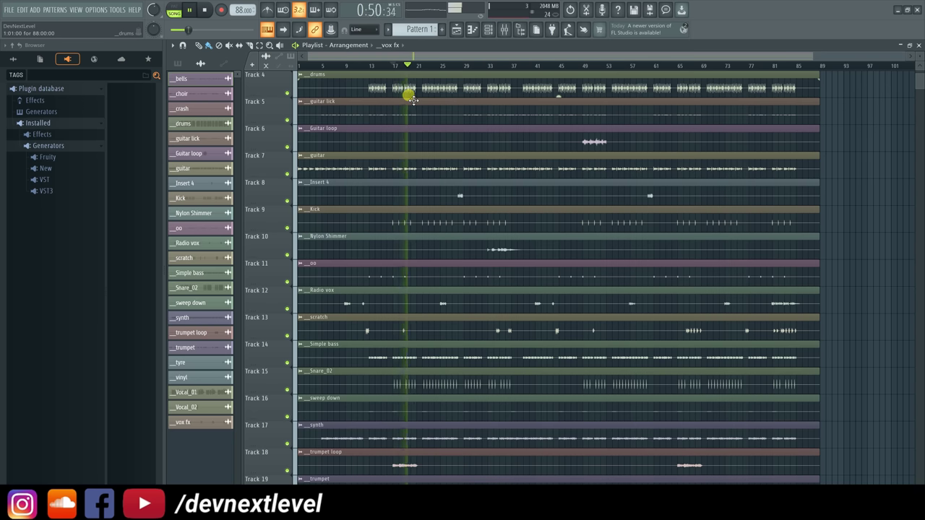
{"action": "key", "text": "space"}
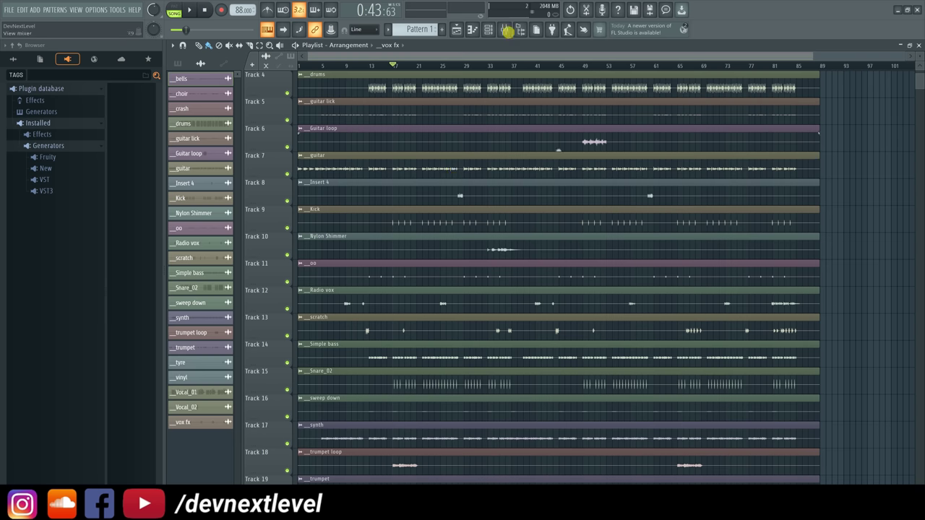
Open the mixer, place it over the playlist, and check the Master level during playback.
{"action": "left_click", "coordinate": [507, 31]}
{"action": "left_click_drag", "start_coordinate": [253, 178], "coordinate": [525, 157]}
{"action": "key", "text": "space"}
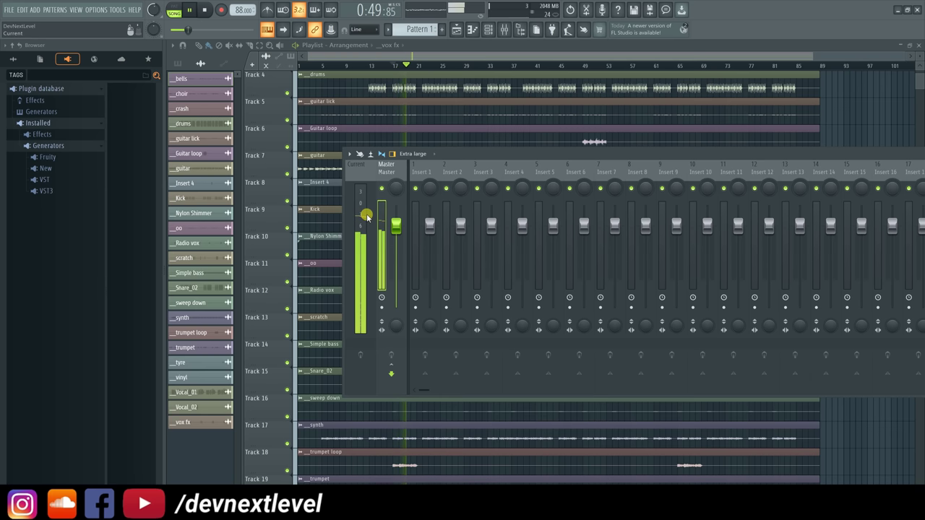
{"action": "key", "text": "space"}
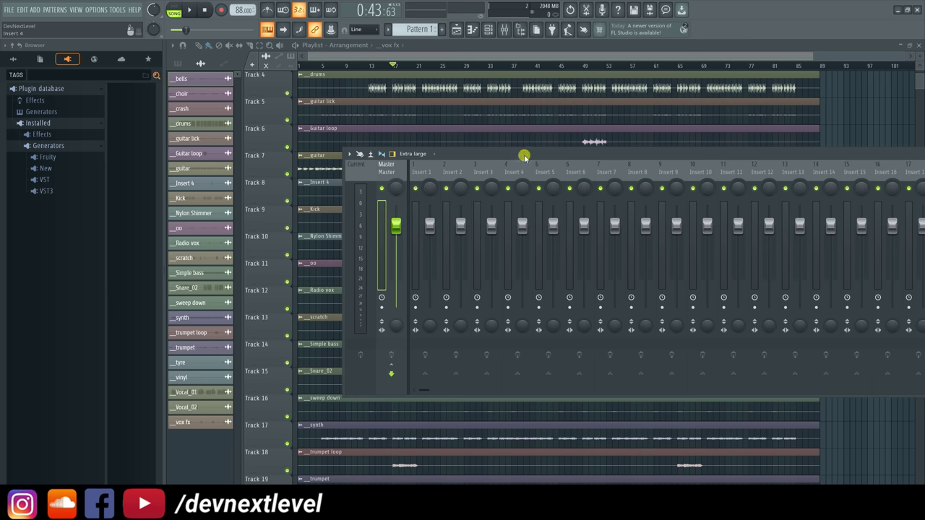
Select all 24 channels in the channel rack and route them to individual mixer tracks starting at Insert 1.
{"action": "left_click", "coordinate": [487, 29]}
{"action": "double_click", "coordinate": [399, 106]}
{"action": "key", "text": "ctrl+l"}
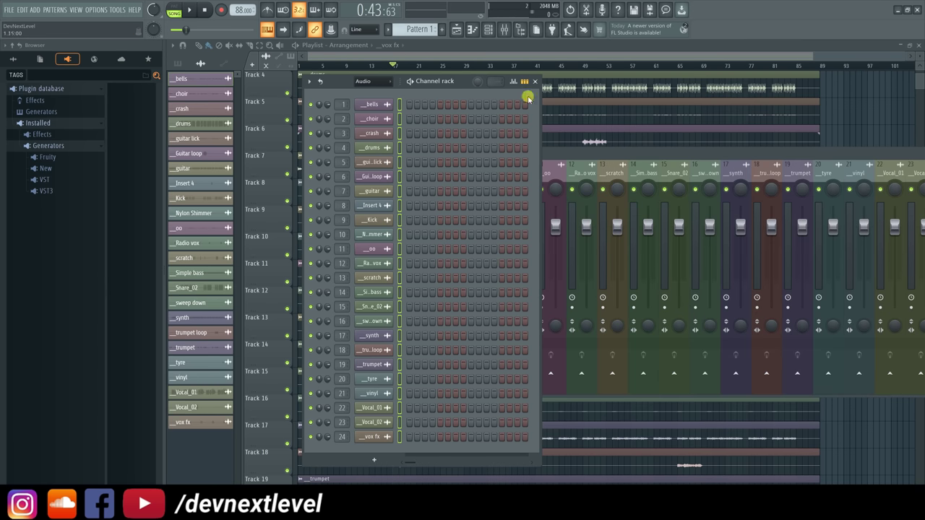
{"action": "left_click", "coordinate": [535, 81]}
Select mixer tracks 1 to 24 together and lower their faders to -6.7 dB.
{"action": "left_click_drag", "start_coordinate": [563, 157], "coordinate": [337, 143]}
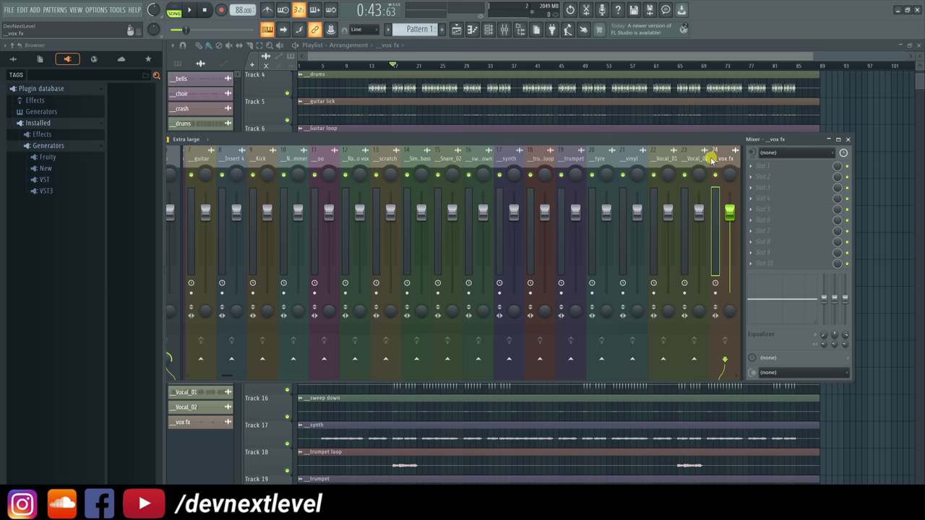
{"action": "left_click_drag", "start_coordinate": [719, 159], "coordinate": [191, 162]}
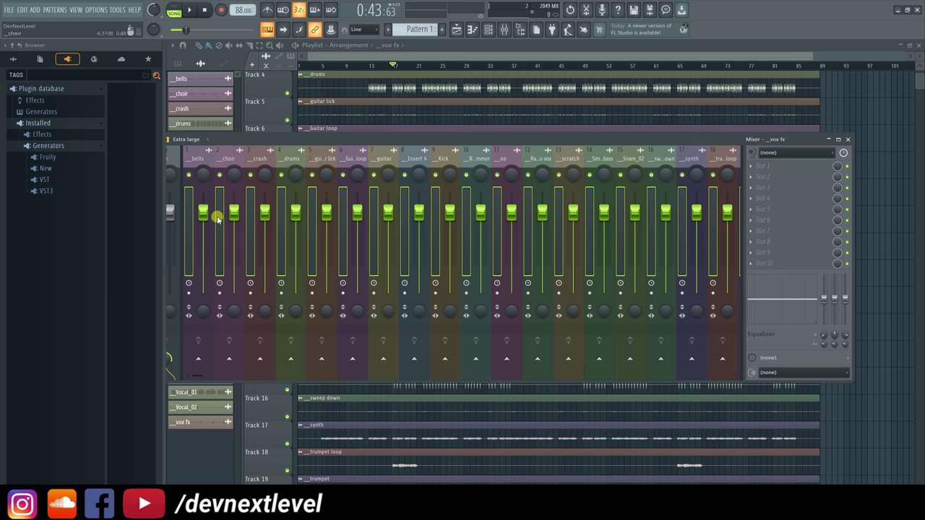
{"action": "left_click_drag", "start_coordinate": [236, 214], "coordinate": [234, 229]}
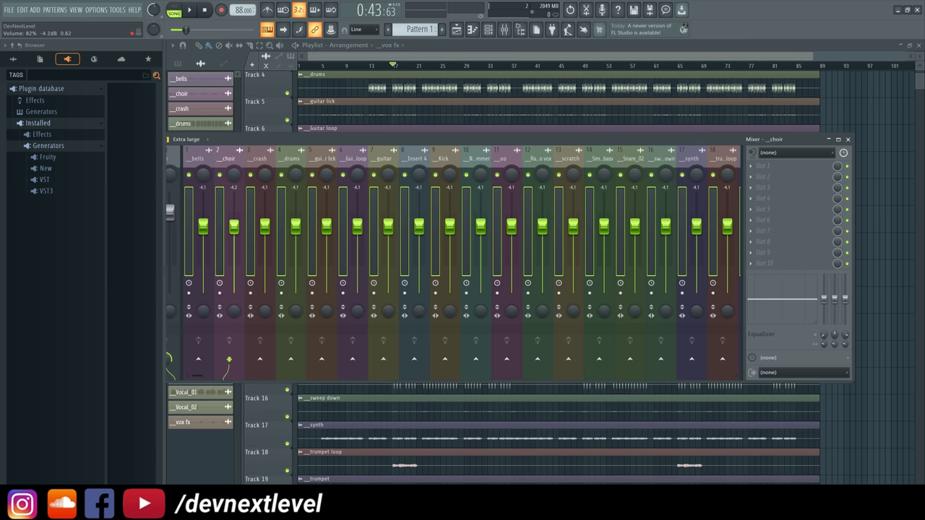
{"action": "left_click_drag", "start_coordinate": [233, 230], "coordinate": [233, 235]}
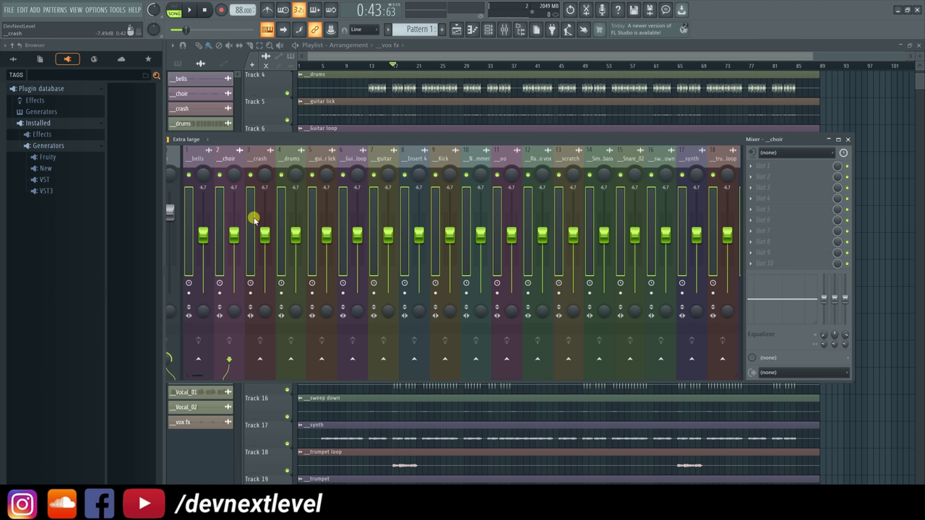
Select the Master track and play the song to check the level with all stem faders lowered.
{"action": "left_click_drag", "start_coordinate": [265, 138], "coordinate": [377, 142]}
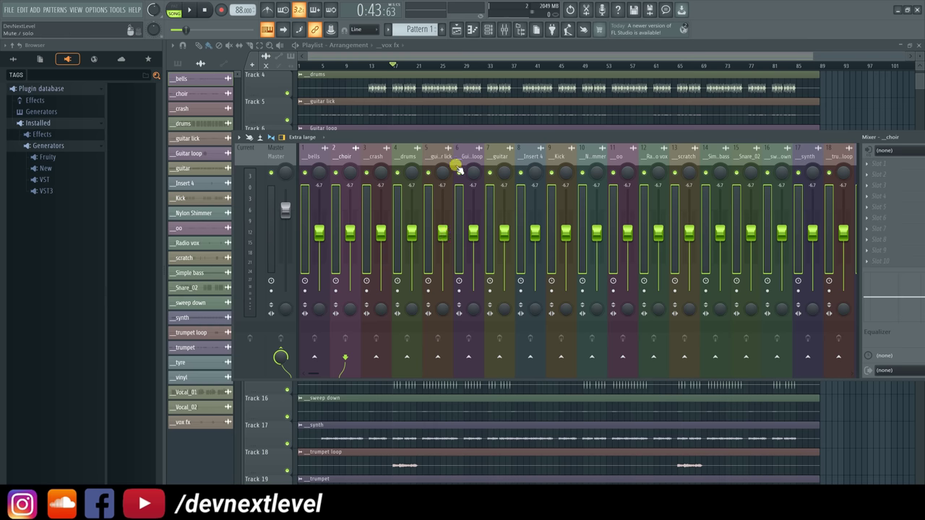
{"action": "left_click", "coordinate": [271, 151]}
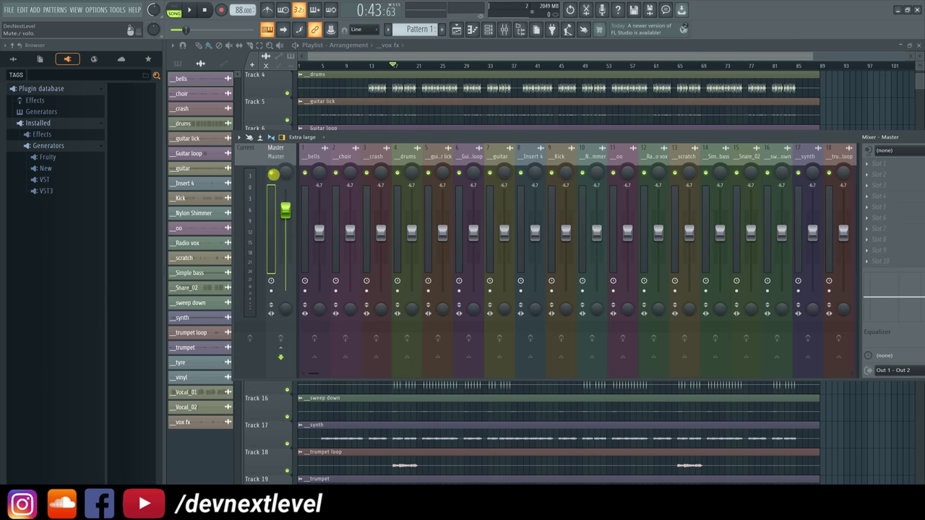
{"action": "key", "text": "space"}
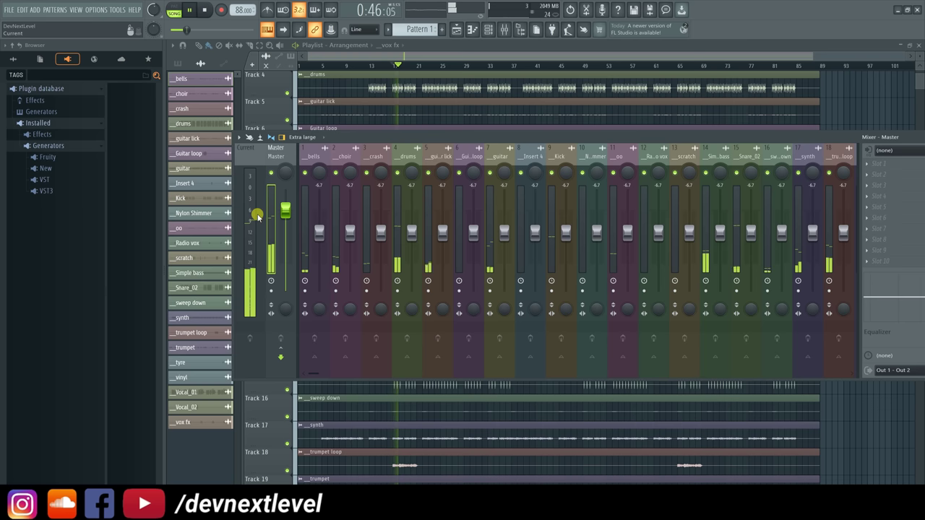
{"action": "key", "text": "space"}
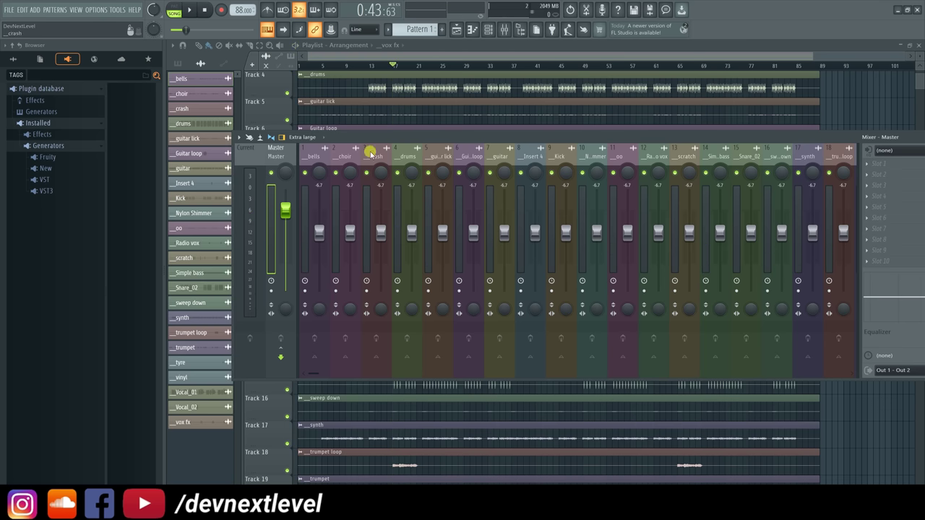
Raise the Vocal_01 mixer fader to -3.9 dB while playing the song from about bar 15.
{"action": "scroll", "coordinate": [367, 153], "scroll_direction": "down", "scroll_amount": 5}
{"action": "scroll", "coordinate": [370, 153], "scroll_direction": "down", "scroll_amount": 3}
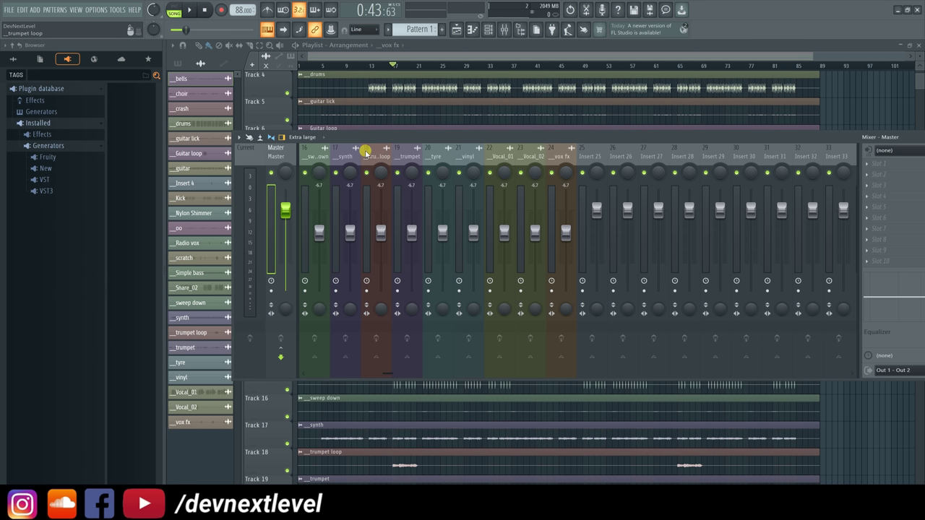
{"action": "left_click", "coordinate": [480, 160]}
{"action": "left_click", "coordinate": [505, 153]}
{"action": "left_click", "coordinate": [529, 153]}
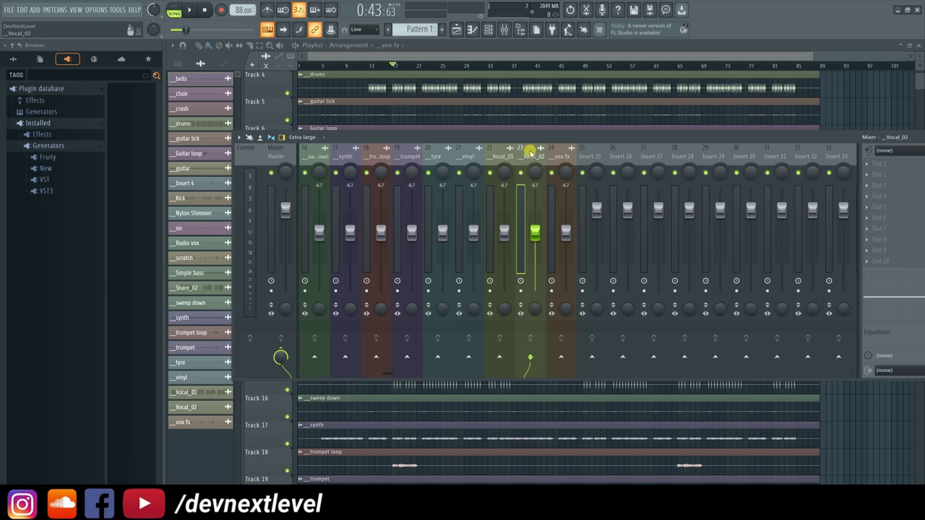
{"action": "left_click", "coordinate": [498, 156]}
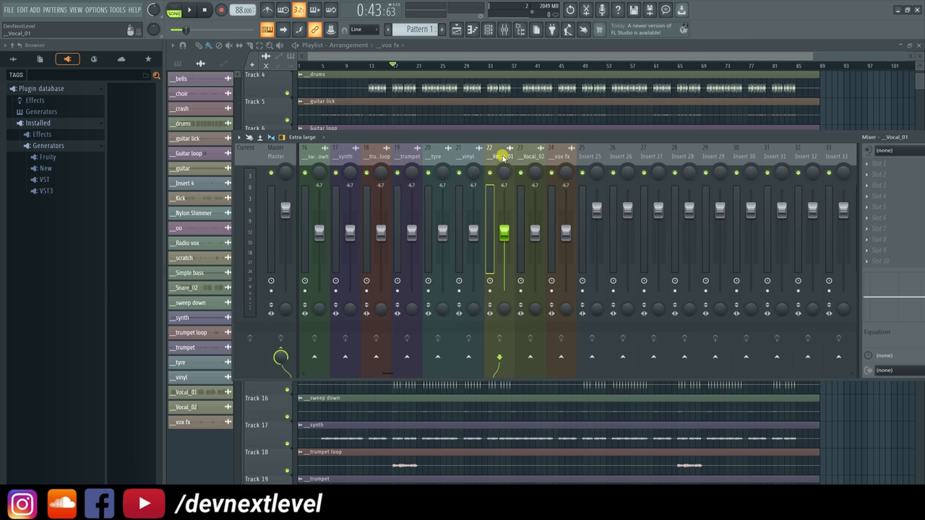
{"action": "key", "text": "space"}
{"action": "left_click", "coordinate": [388, 66]}
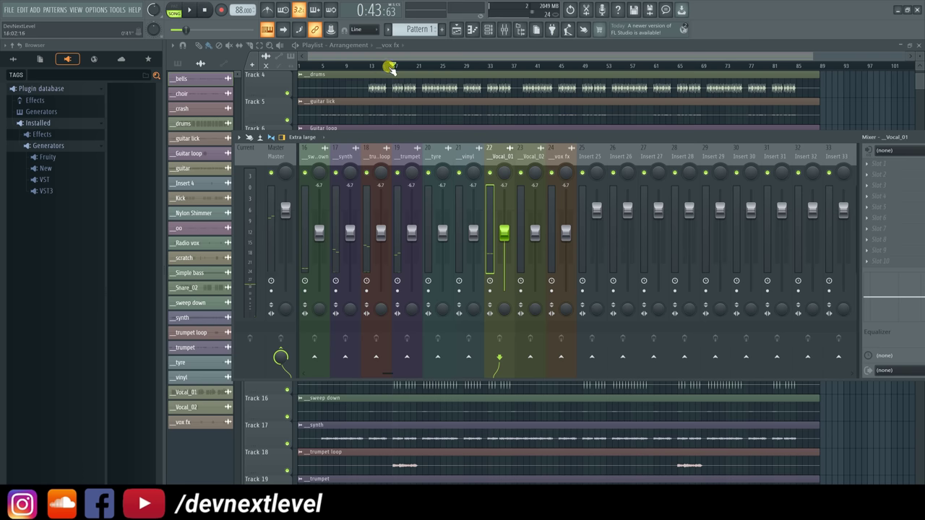
{"action": "key", "text": "F9"}
{"action": "left_click_drag", "start_coordinate": [389, 66], "coordinate": [382, 66]}
{"action": "left_click", "coordinate": [504, 30]}
{"action": "left_click_drag", "start_coordinate": [503, 232], "coordinate": [503, 223]}
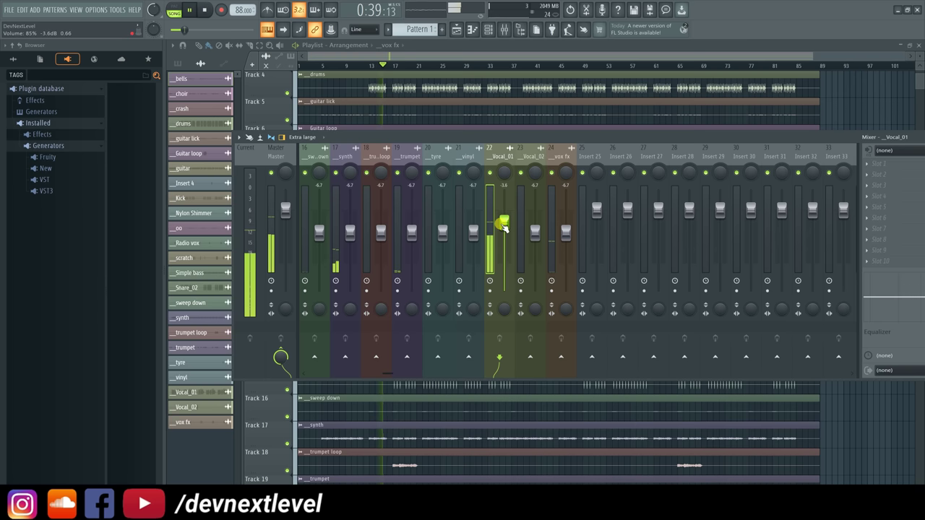
{"action": "left_click_drag", "start_coordinate": [503, 222], "coordinate": [504, 228]}
{"action": "key", "text": "space"}
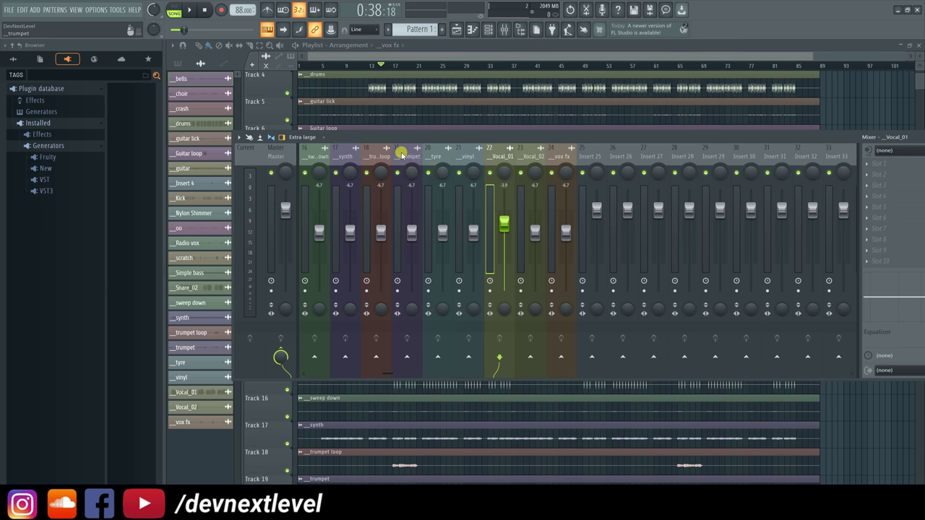
Offset three unused mixer faders: Insert 36 up to about 3 dB, Insert 37 down to -2.3 dB, Insert 38 down to about -3.5 dB.
{"action": "scroll", "coordinate": [403, 155], "scroll_direction": "left", "scroll_amount": 5}
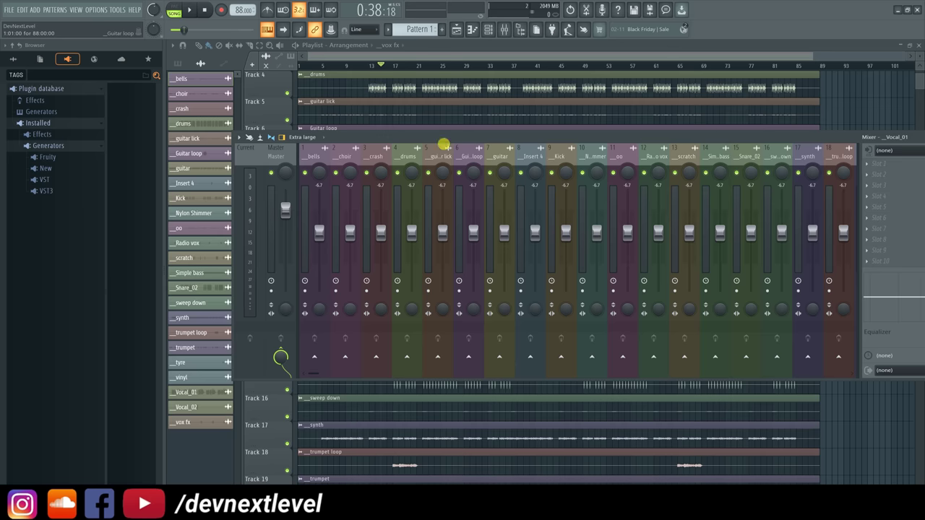
{"action": "scroll", "coordinate": [443, 154], "scroll_direction": "right", "scroll_amount": 5}
{"action": "scroll", "coordinate": [444, 154], "scroll_direction": "right", "scroll_amount": 5}
{"action": "left_click_drag", "start_coordinate": [475, 210], "coordinate": [473, 192]}
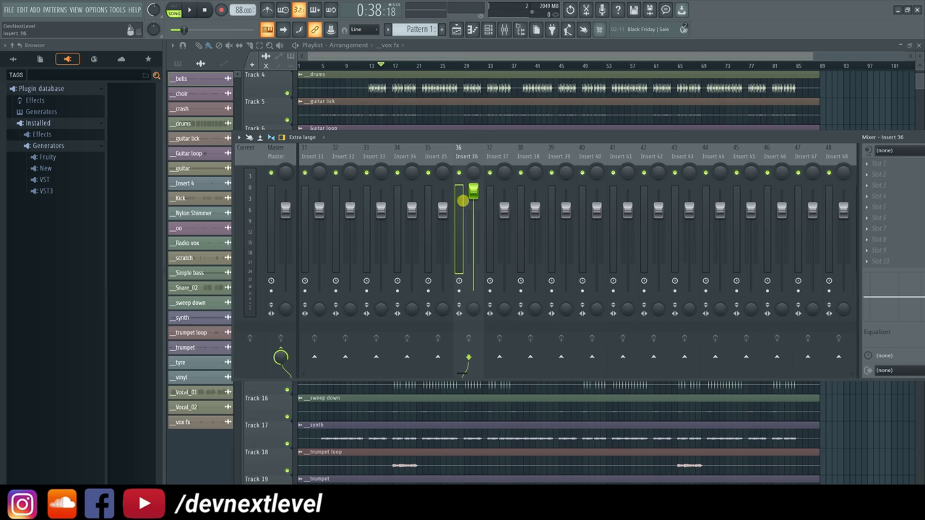
{"action": "left_click", "coordinate": [504, 211]}
{"action": "left_click_drag", "start_coordinate": [503, 210], "coordinate": [535, 223]}
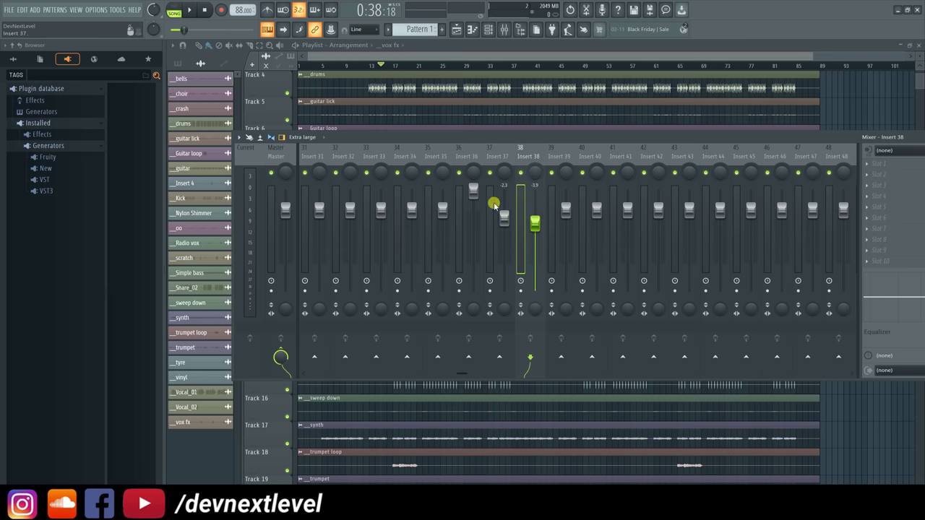
{"action": "left_click_drag", "start_coordinate": [473, 191], "coordinate": [473, 200]}
Review the levels of the stem tracks in the mixer and play the song from about bar 17.
{"action": "scroll", "coordinate": [554, 153], "scroll_direction": "up", "scroll_amount": 5}
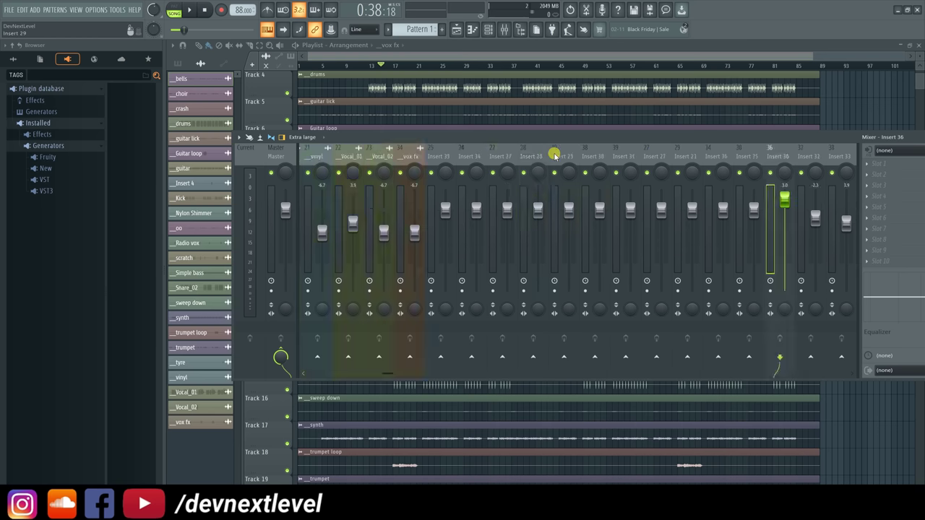
{"action": "scroll", "coordinate": [554, 152], "scroll_direction": "up", "scroll_amount": 2}
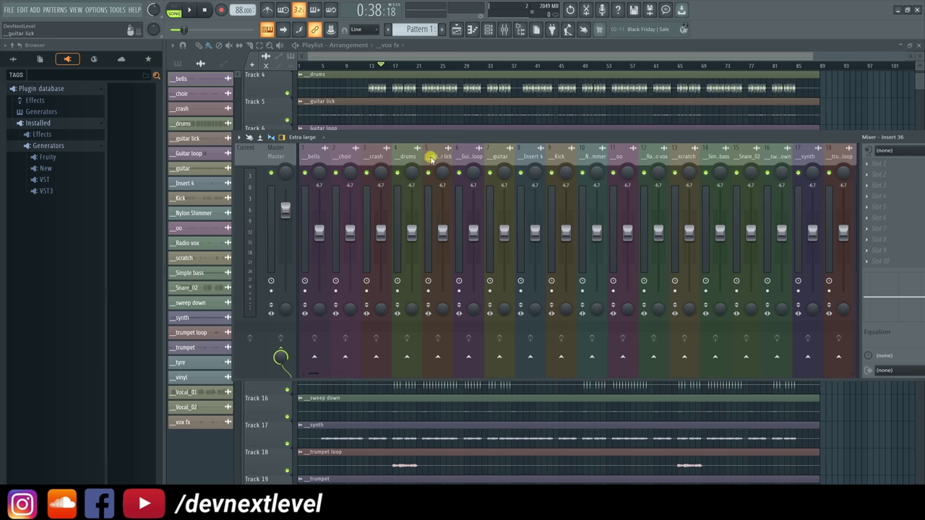
{"action": "scroll", "coordinate": [430, 157], "scroll_direction": "down", "scroll_amount": 5}
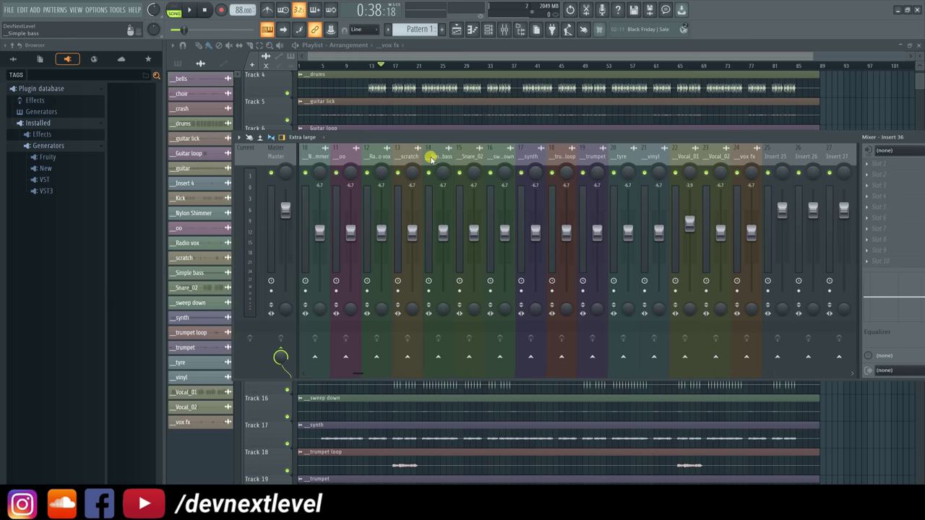
{"action": "scroll", "coordinate": [431, 158], "scroll_direction": "down", "scroll_amount": 2}
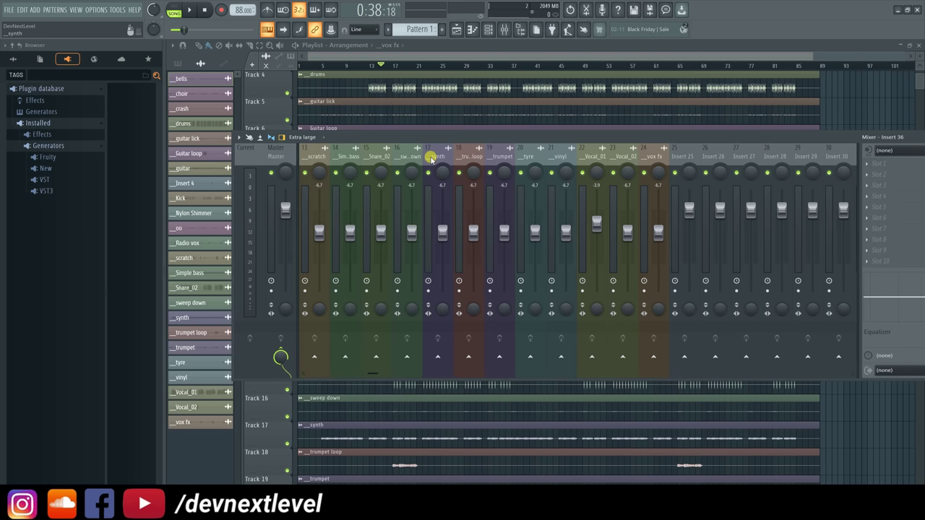
{"action": "scroll", "coordinate": [431, 158], "scroll_direction": "up", "scroll_amount": 7}
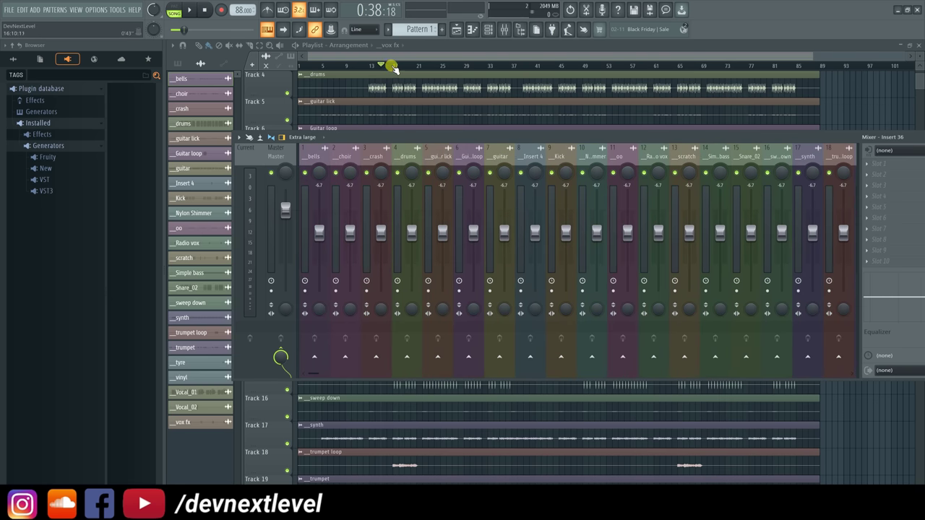
{"action": "left_click", "coordinate": [394, 65]}
{"action": "left_click", "coordinate": [504, 29]}
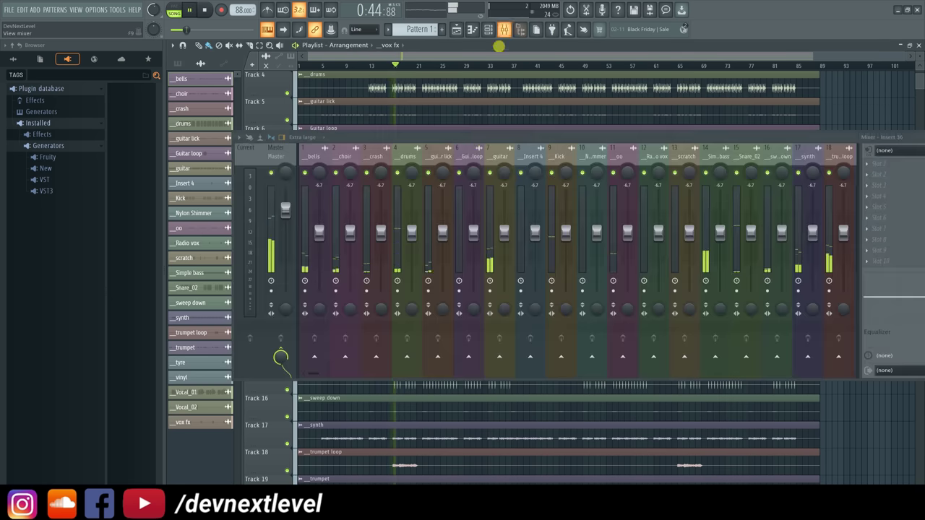
Raise the drums mixer fader to -5.2 dB and the Kick fader to -4.6 dB, playing the song from about bar 17.
{"action": "left_click_drag", "start_coordinate": [409, 231], "coordinate": [411, 229]}
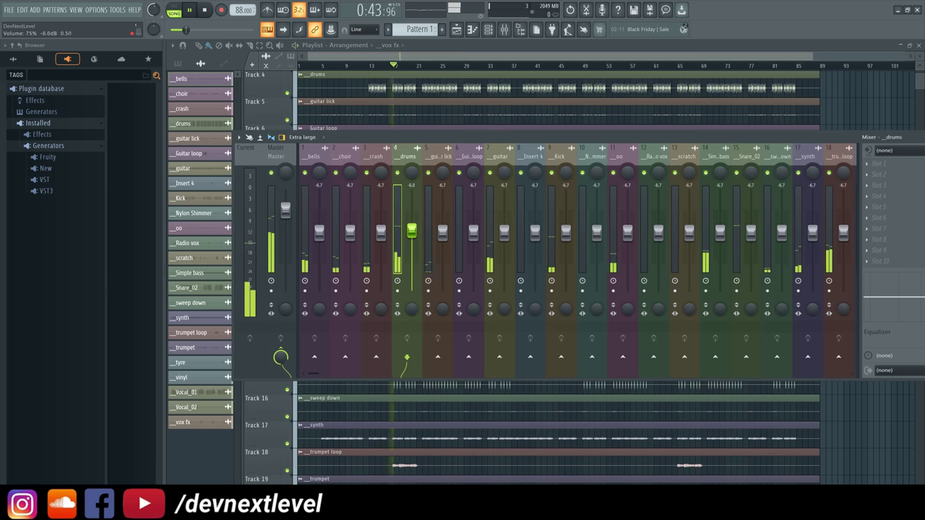
{"action": "key", "text": "space"}
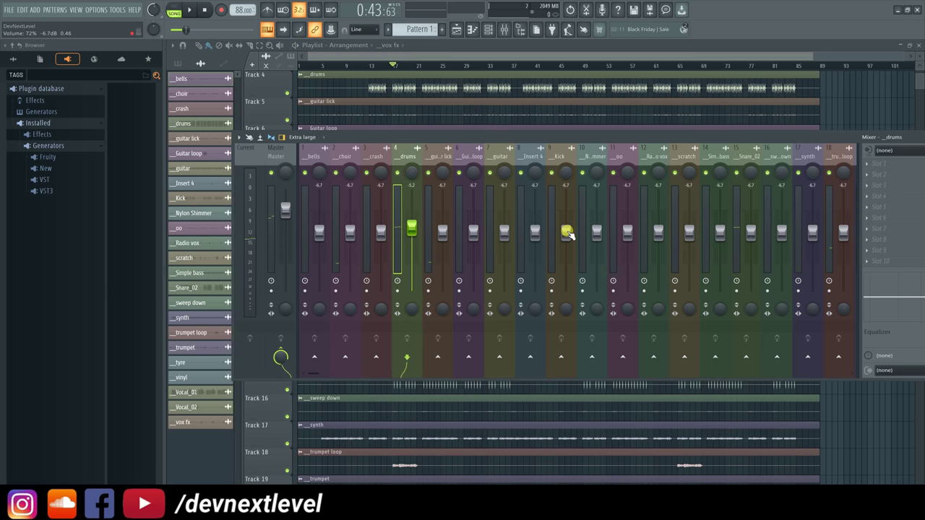
{"action": "key", "text": "space"}
{"action": "left_click_drag", "start_coordinate": [566, 232], "coordinate": [567, 226]}
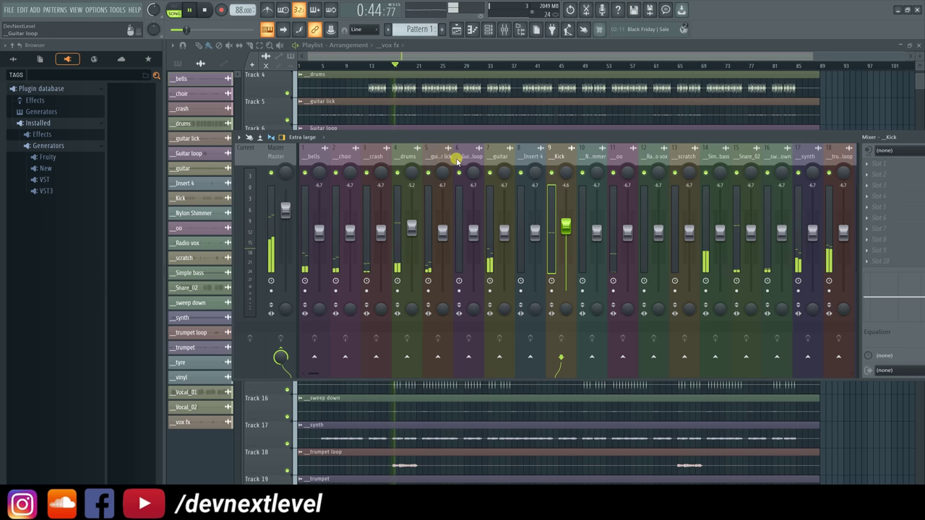
Raise the Snare_02 mixer fader to -6.0 dB during playback and stop the song.
{"action": "scroll", "coordinate": [452, 158], "scroll_direction": "right", "scroll_amount": 7}
{"action": "scroll", "coordinate": [444, 151], "scroll_direction": "right", "scroll_amount": 2}
{"action": "left_click", "coordinate": [474, 230]}
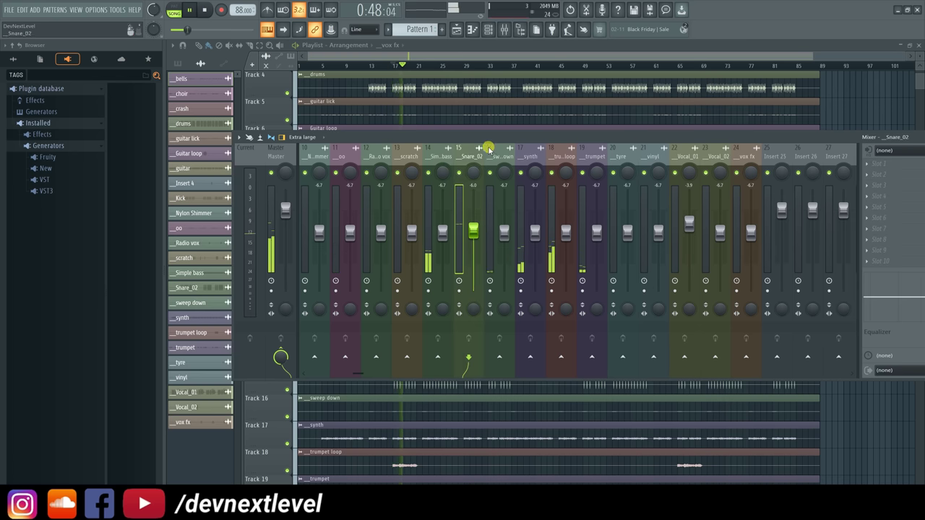
{"action": "key", "text": "space"}
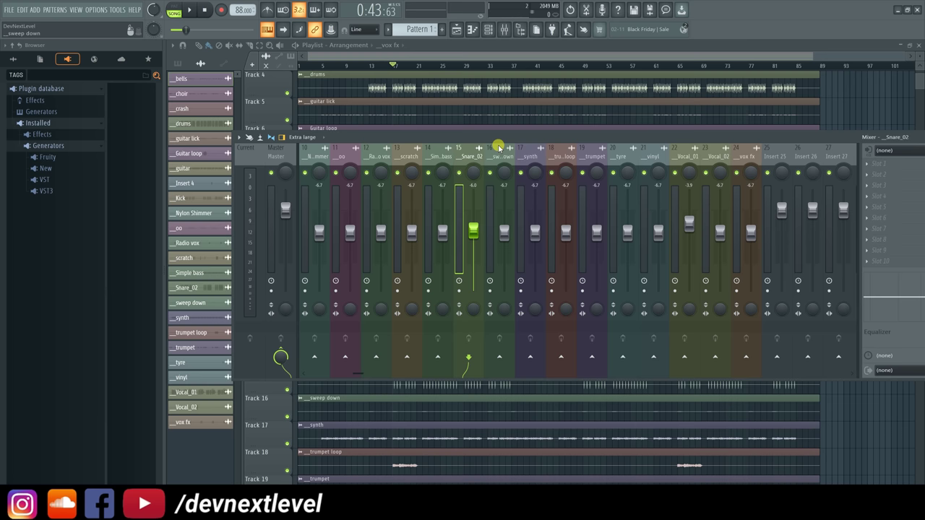
Try the Master track's stereo separation at 100% merged and reset it to its default.
{"action": "left_click", "coordinate": [286, 311]}
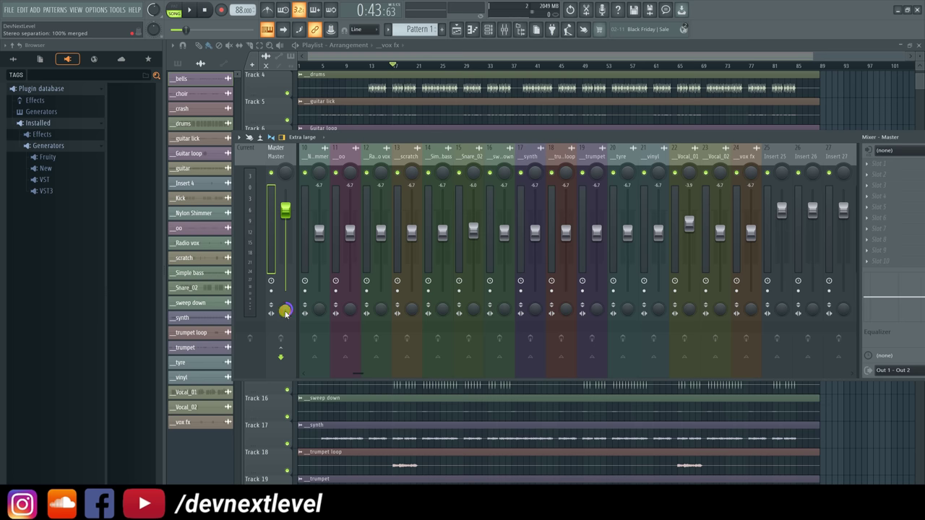
{"action": "right_click", "coordinate": [286, 311]}
{"action": "left_click", "coordinate": [307, 317]}
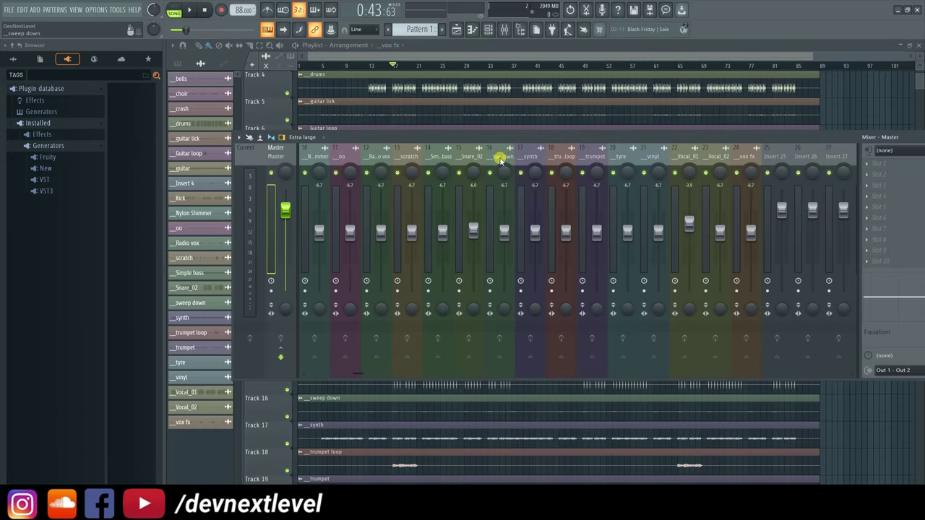
Review the fader levels across all stem tracks in the mixer and play the song from about bar 20.
{"action": "scroll", "coordinate": [499, 157], "scroll_direction": "left", "scroll_amount": 3}
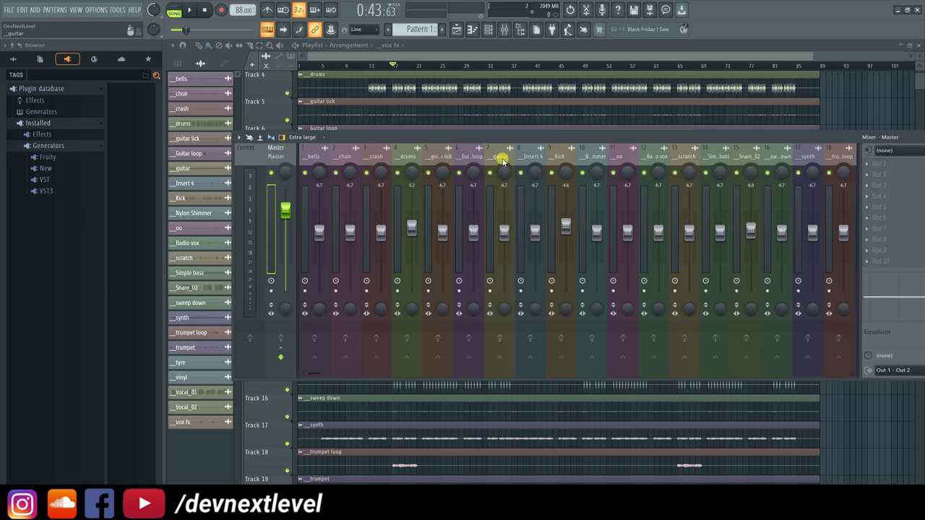
{"action": "scroll", "coordinate": [500, 160], "scroll_direction": "right", "scroll_amount": 1}
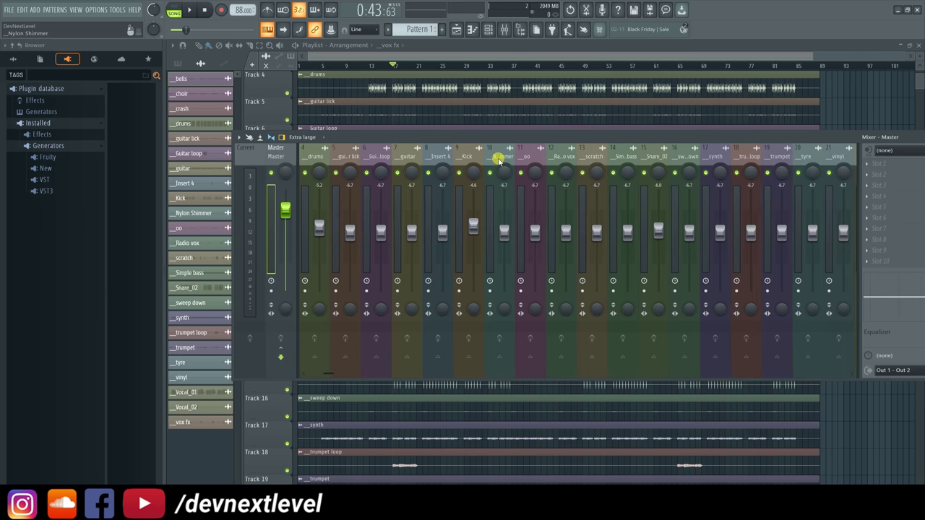
{"action": "scroll", "coordinate": [498, 160], "scroll_direction": "right", "scroll_amount": 2}
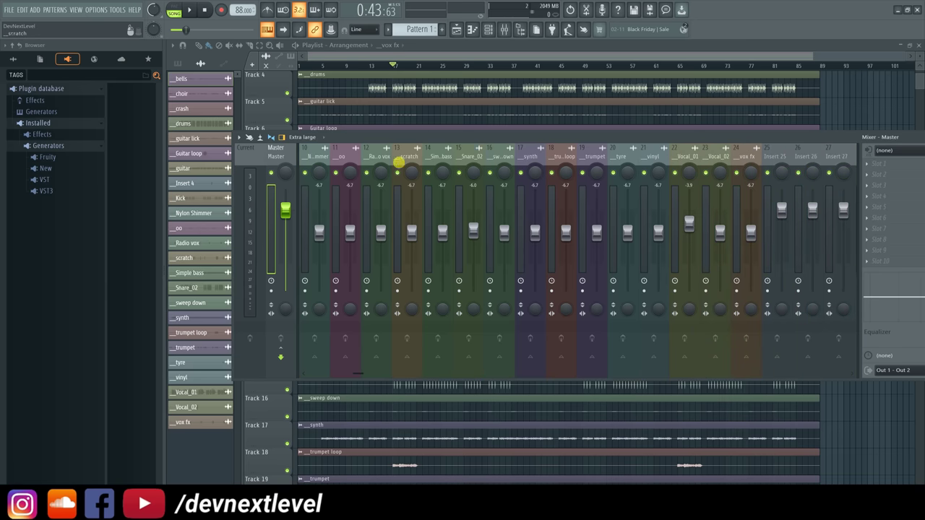
{"action": "scroll", "coordinate": [396, 170], "scroll_direction": "left", "scroll_amount": 3}
{"action": "scroll", "coordinate": [400, 165], "scroll_direction": "right", "scroll_amount": 5}
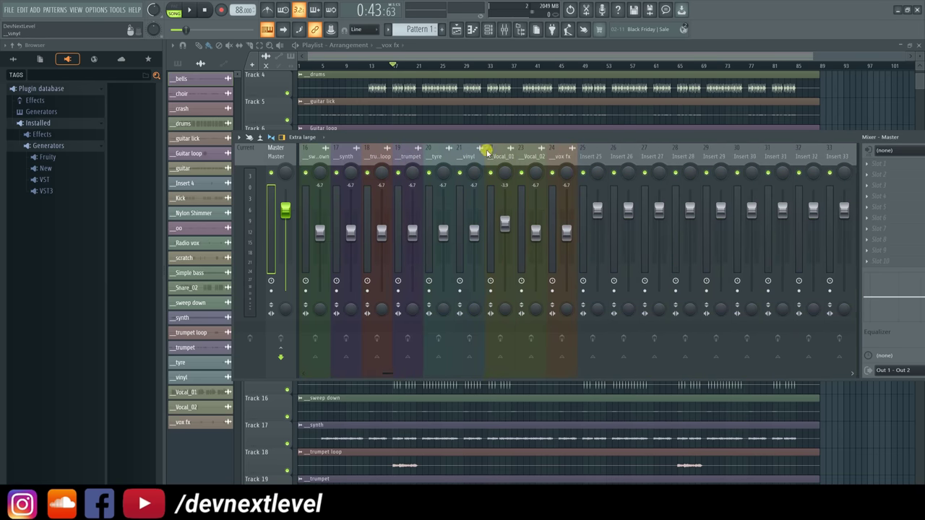
{"action": "key", "text": "space"}
{"action": "left_click", "coordinate": [414, 65]}
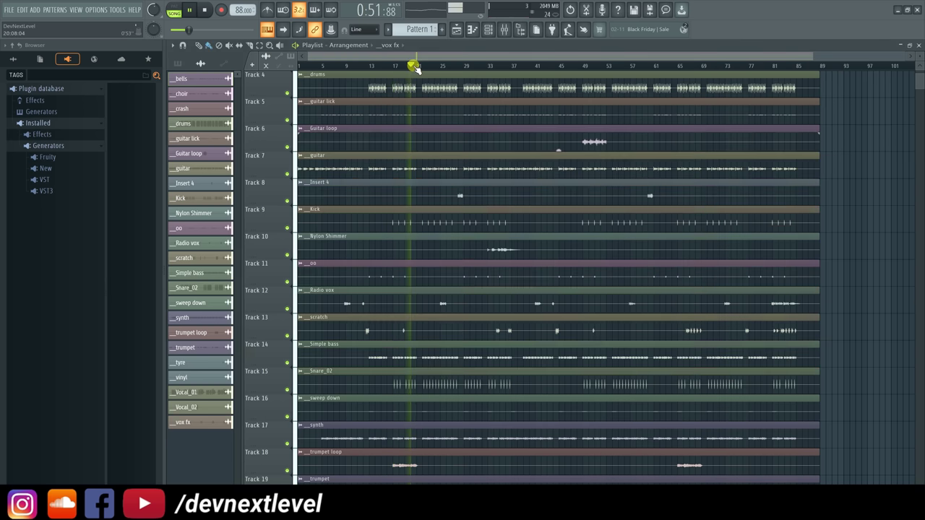
{"action": "left_click", "coordinate": [503, 29]}
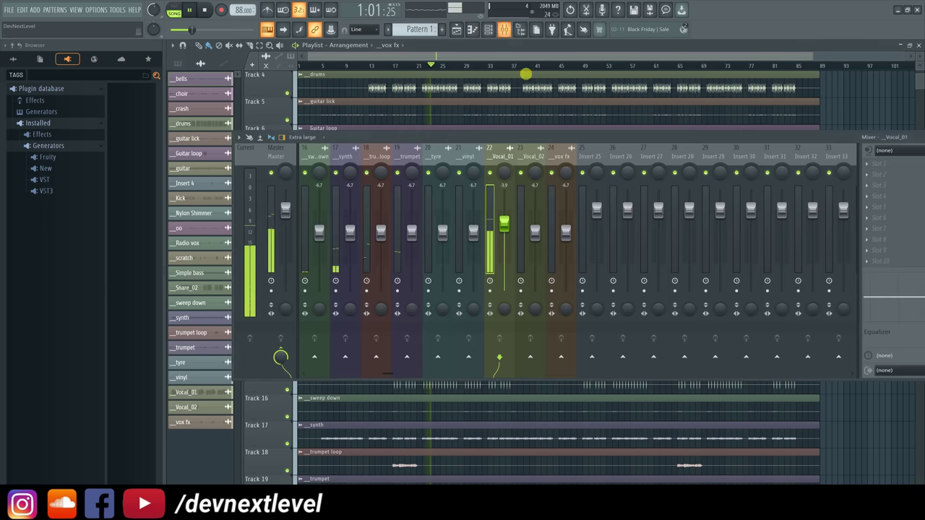
{"action": "key", "text": "space"}
Add Fruity Parametric EQ to the Vocal_01 track, pulling the 90 Hz band fully down and slightly cutting the 3000 Hz band.
{"action": "left_click", "coordinate": [883, 163]}
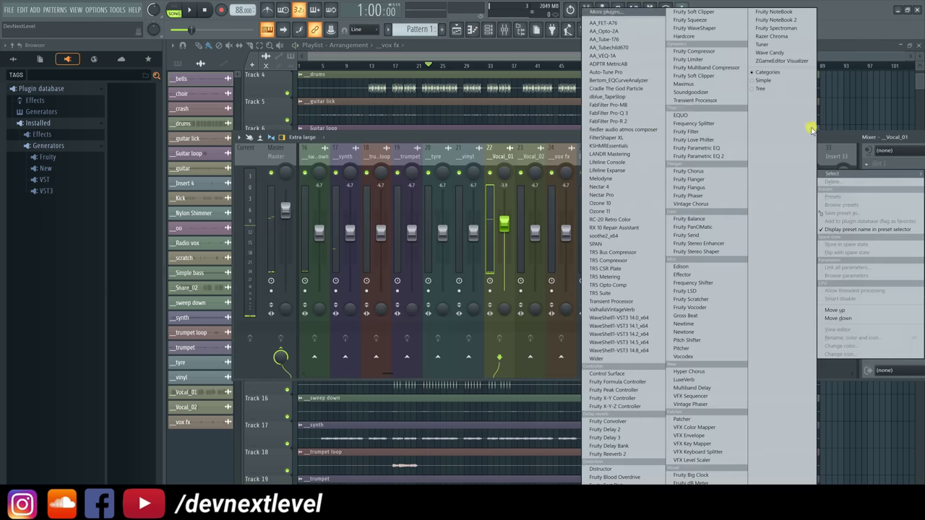
{"action": "left_click", "coordinate": [696, 148]}
{"action": "left_click_drag", "start_coordinate": [258, 193], "coordinate": [258, 202]}
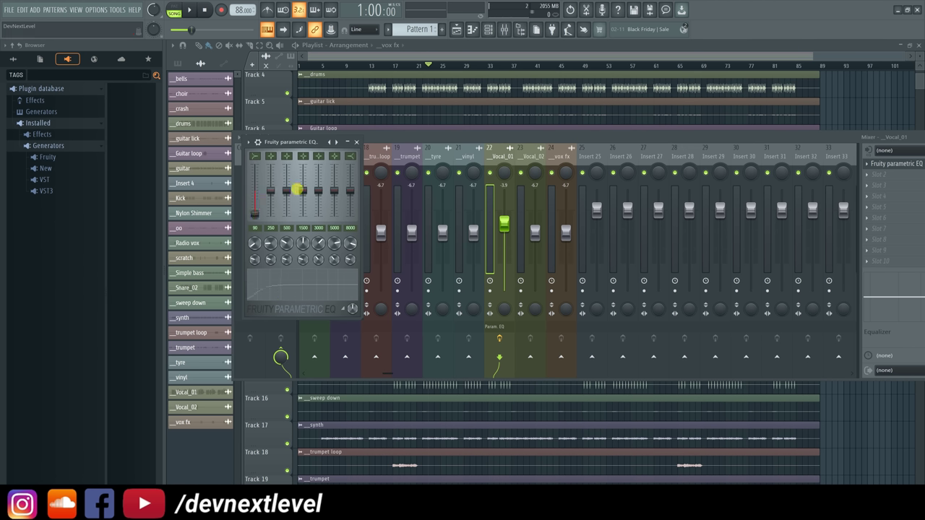
{"action": "left_click_drag", "start_coordinate": [323, 199], "coordinate": [321, 194]}
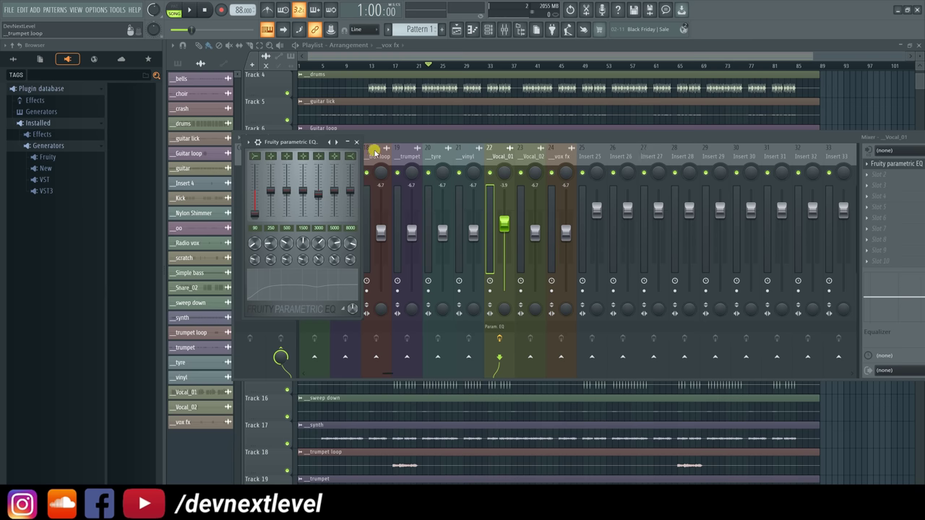
{"action": "left_click", "coordinate": [355, 143]}
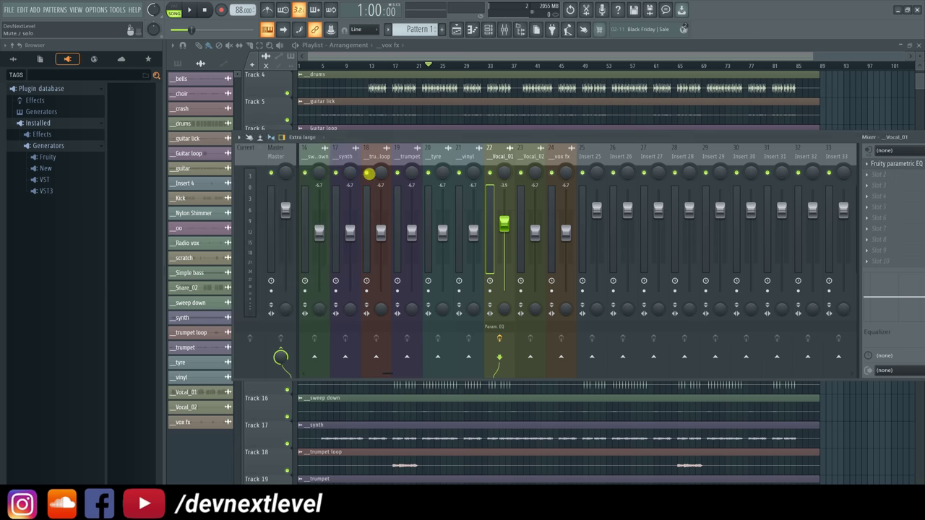
Load the saved master chain mixer track state onto the Vocal_01 track.
{"action": "right_click", "coordinate": [495, 154]}
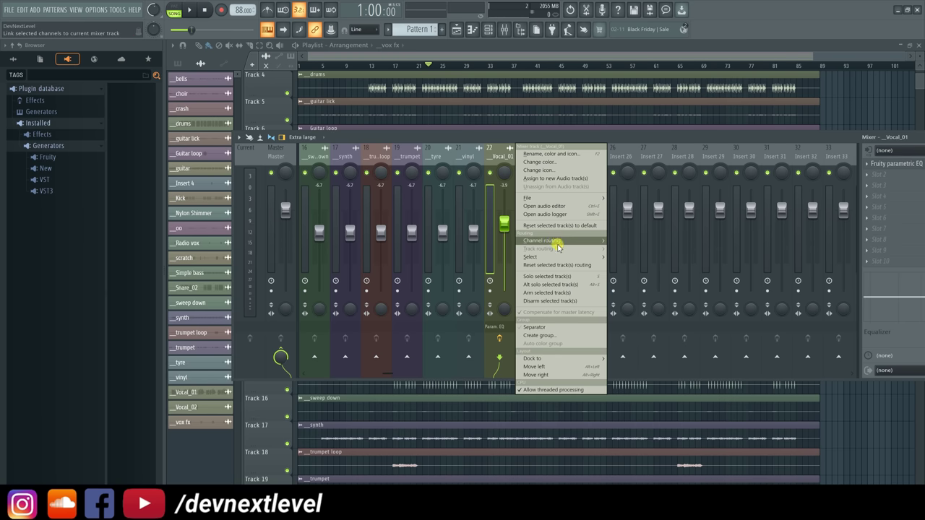
{"action": "mouse_move", "coordinate": [575, 259]}
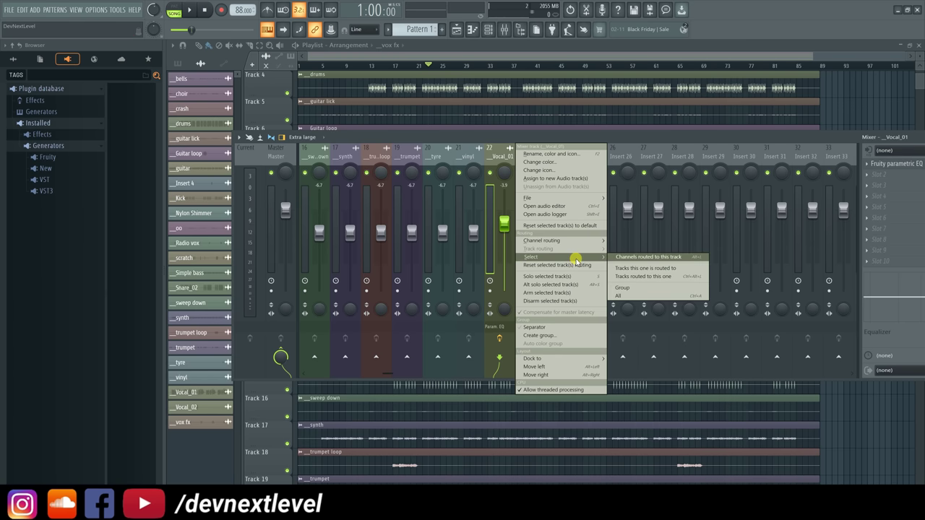
{"action": "mouse_move", "coordinate": [579, 202]}
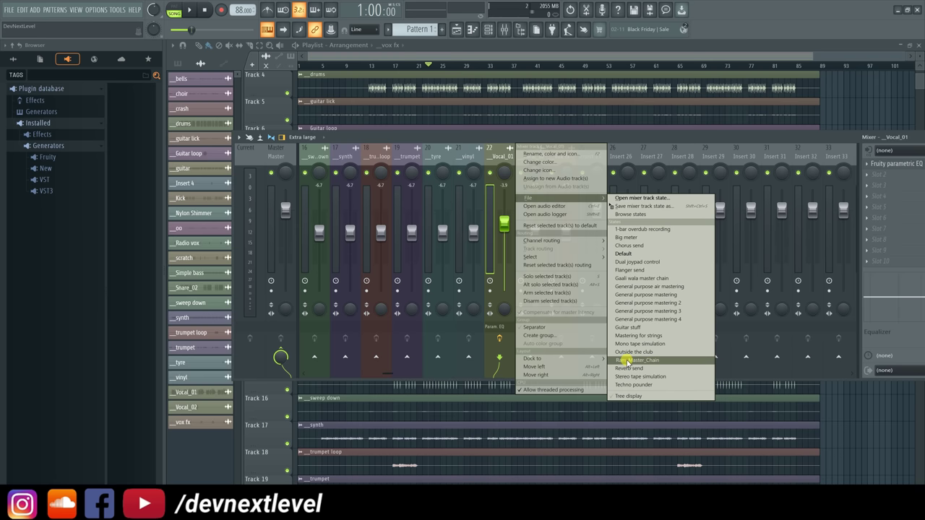
{"action": "left_click", "coordinate": [627, 362]}
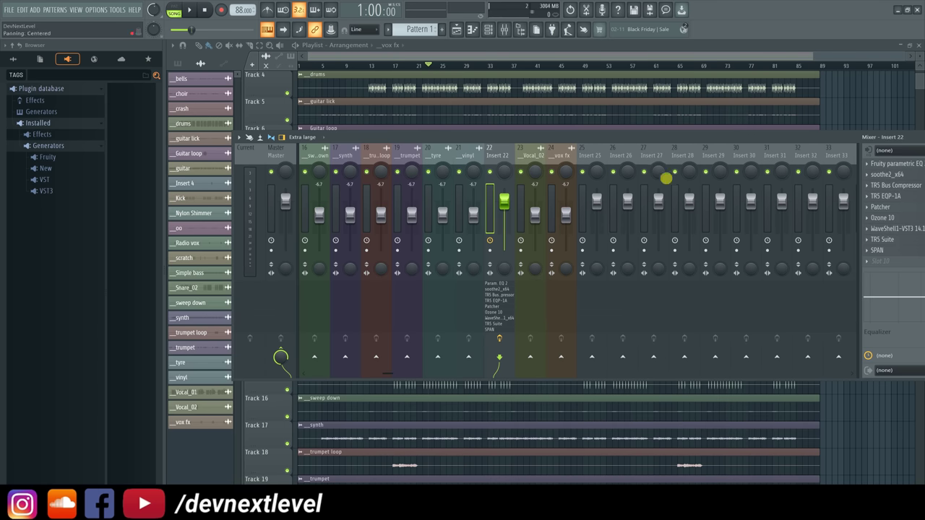
Reset mixer track 22 to its default state, removing all of its plugins.
{"action": "right_click", "coordinate": [487, 209]}
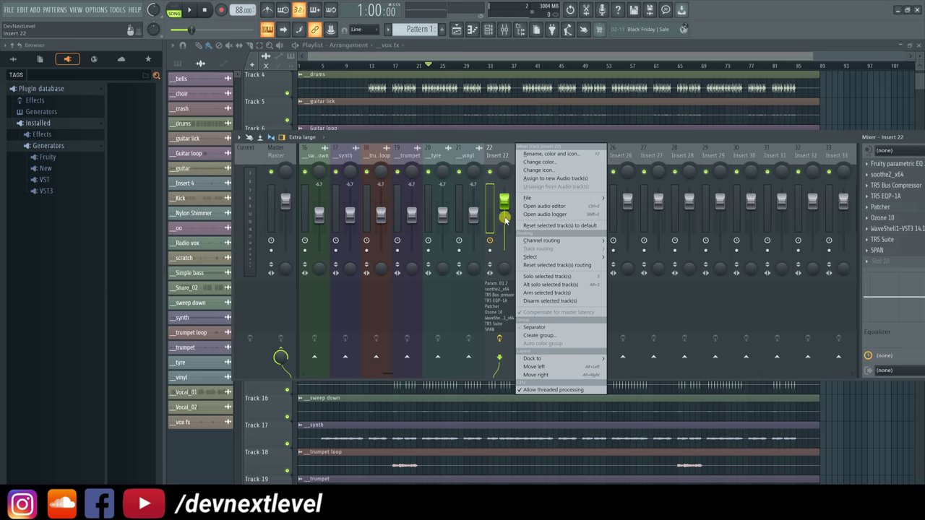
{"action": "left_click", "coordinate": [590, 228]}
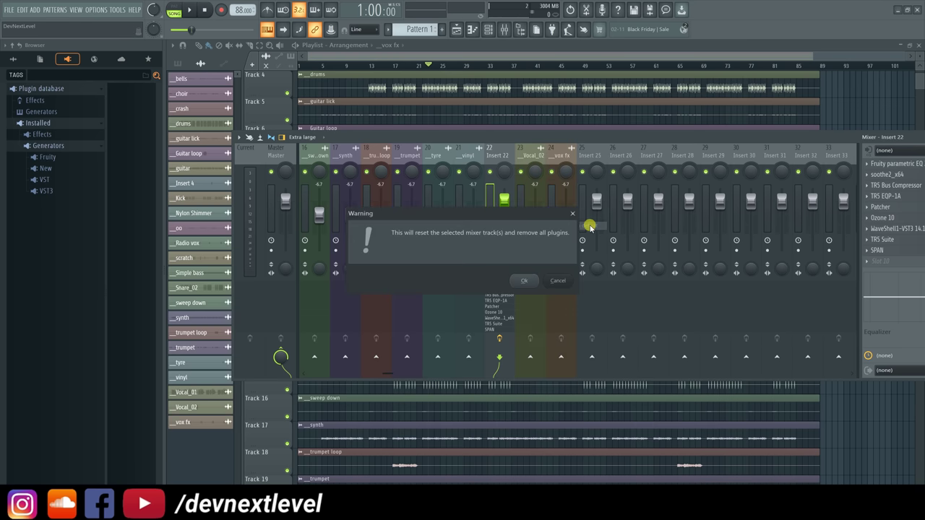
{"action": "left_click", "coordinate": [519, 286]}
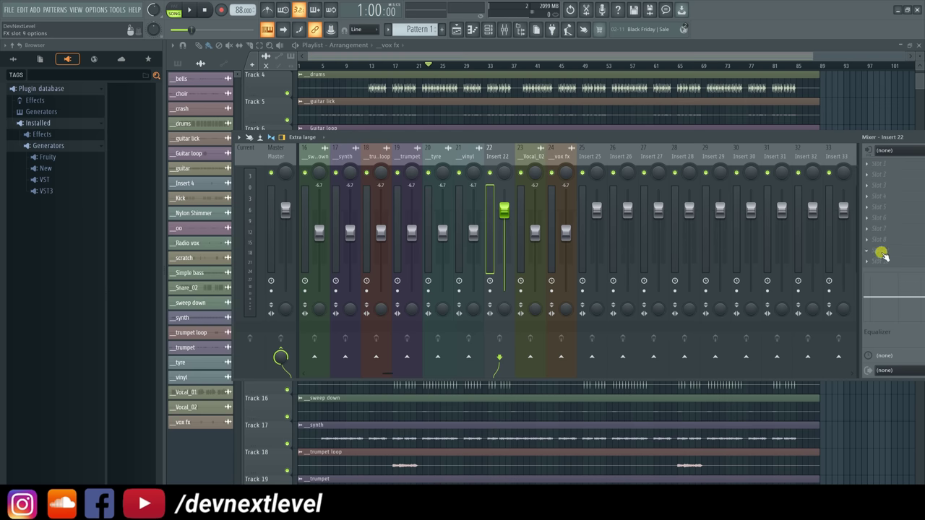
Select the Master track and look over the levels of the stem tracks in the mixer.
{"action": "left_click", "coordinate": [277, 151]}
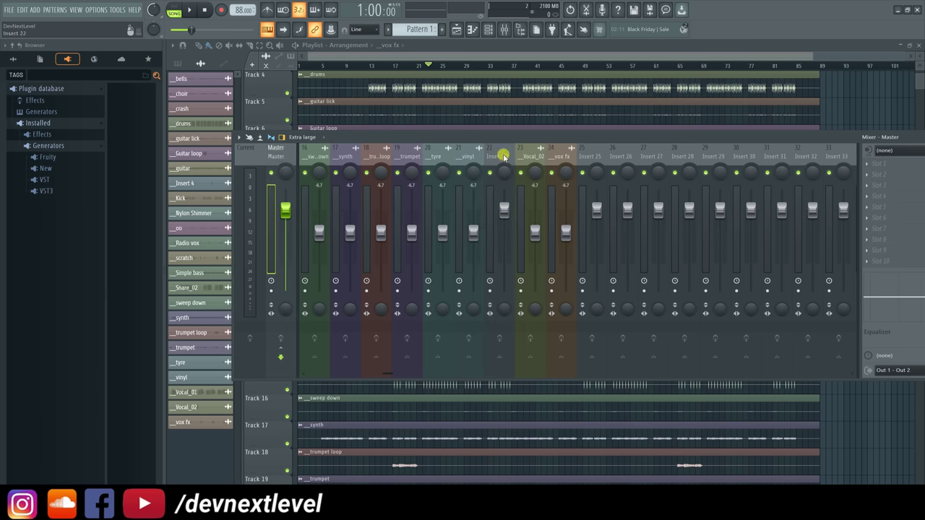
{"action": "scroll", "coordinate": [504, 155], "scroll_direction": "up", "scroll_amount": 4}
{"action": "scroll", "coordinate": [503, 155], "scroll_direction": "up", "scroll_amount": 1}
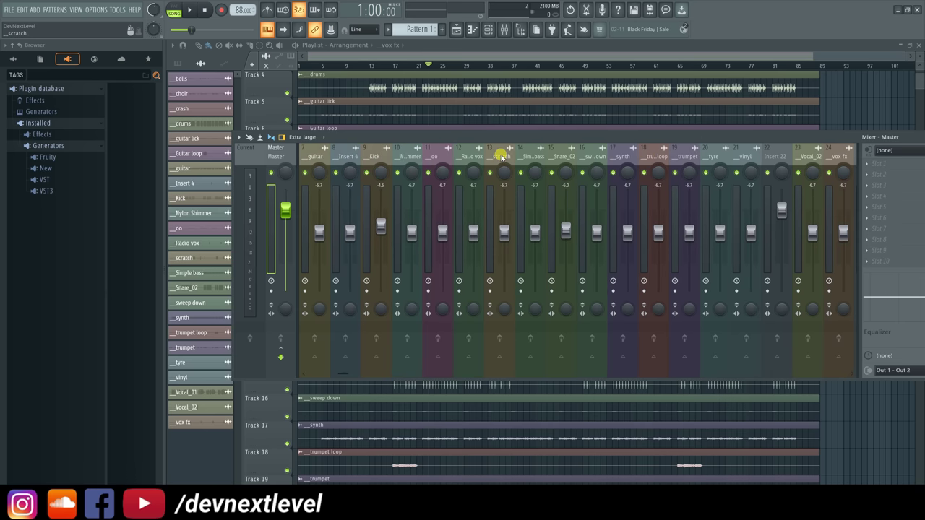